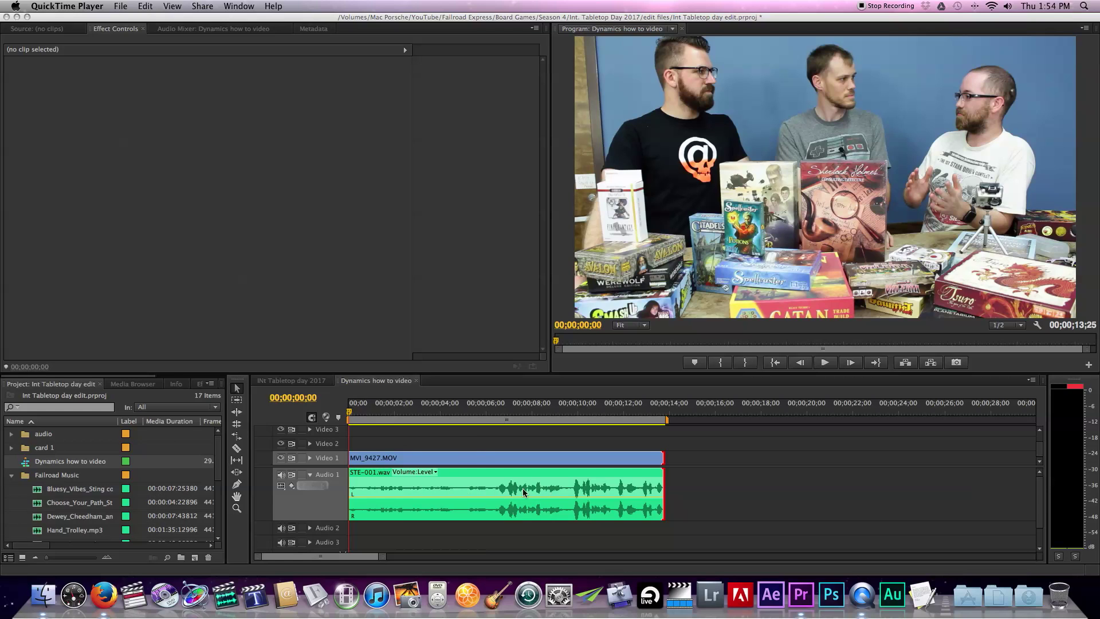
Bring Premiere Pro forward and cue the Dynamics how to video sequence to about 4 seconds.
{"action": "left_click", "coordinate": [458, 412]}
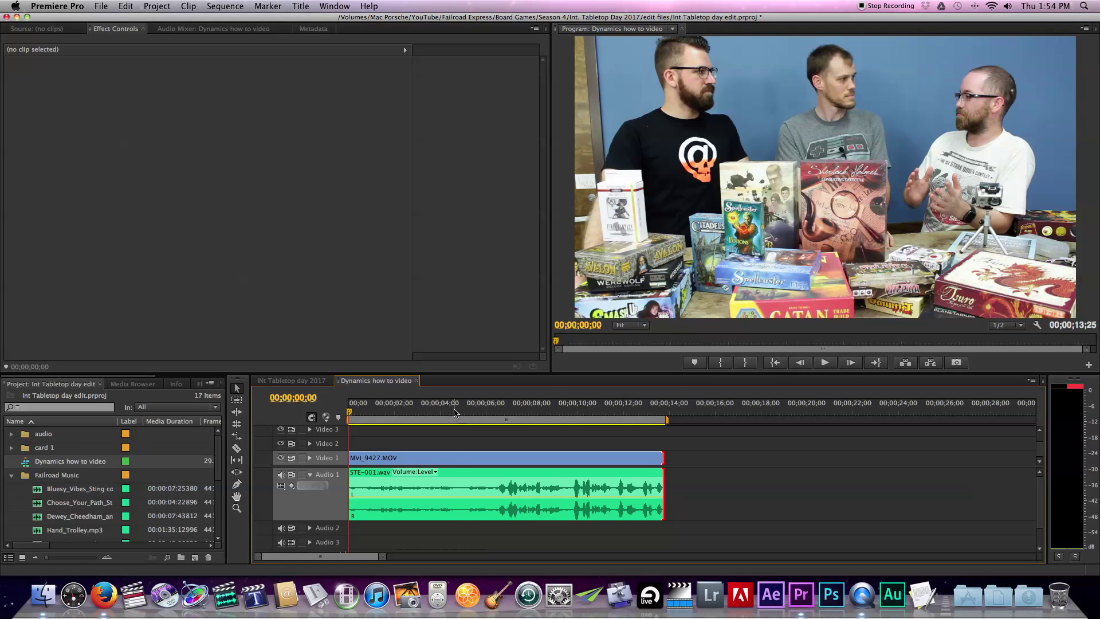
{"action": "left_click", "coordinate": [455, 412]}
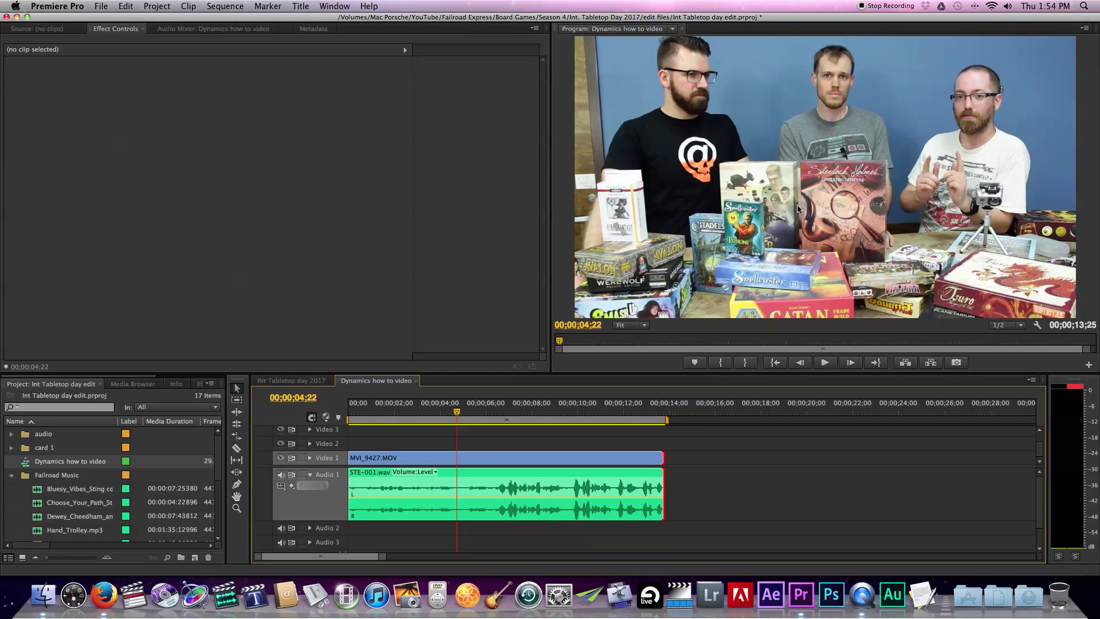
{"action": "left_click_drag", "start_coordinate": [436, 408], "coordinate": [420, 408]}
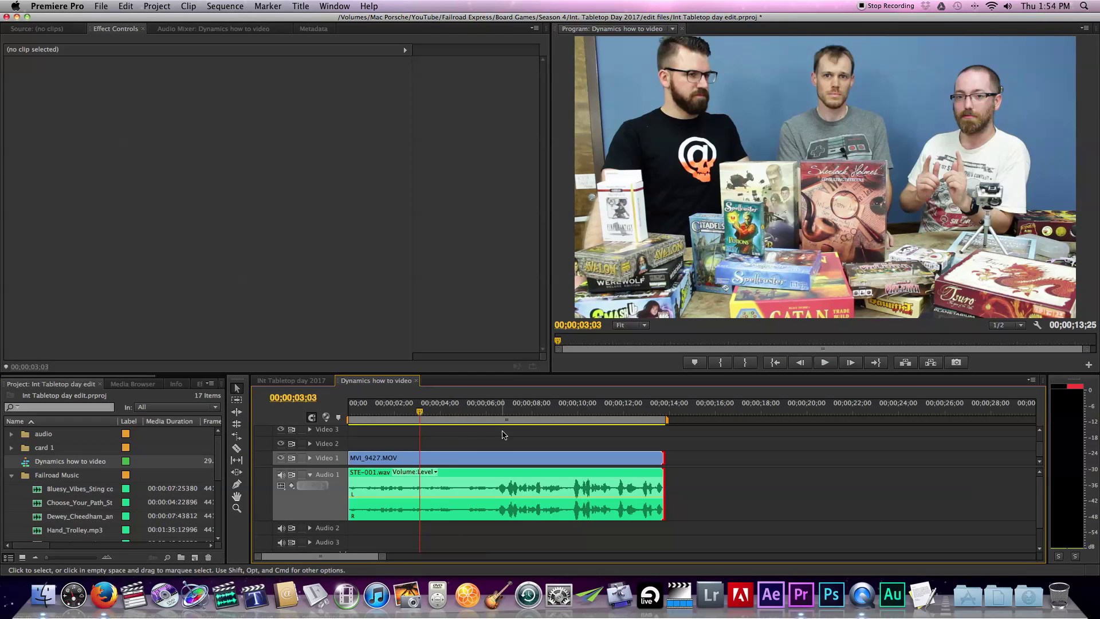
{"action": "key", "text": "space"}
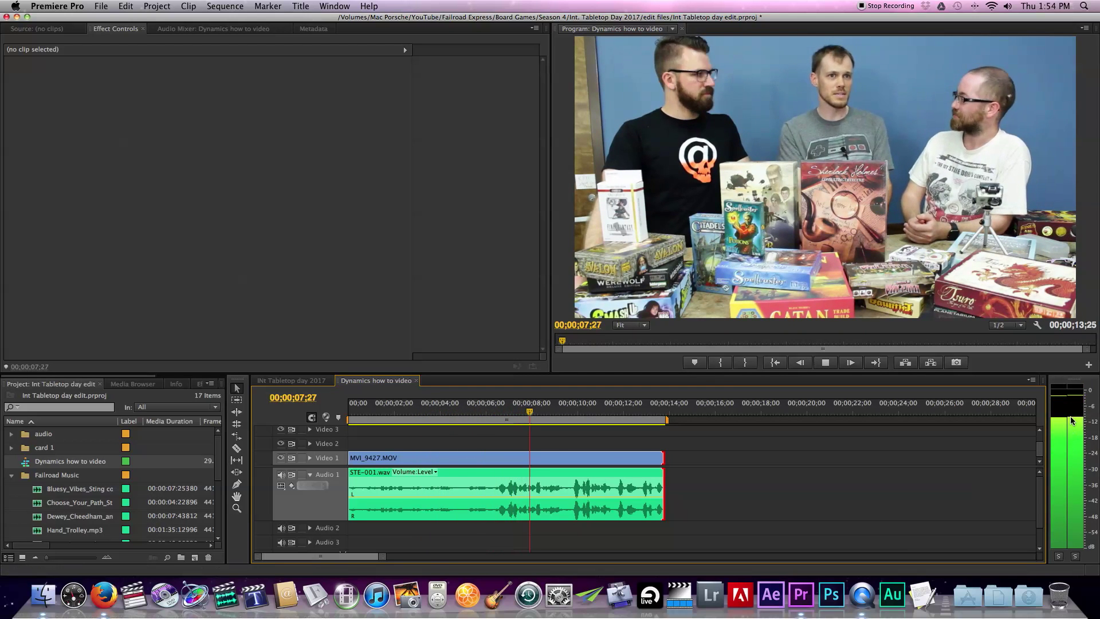
{"action": "key", "text": "space"}
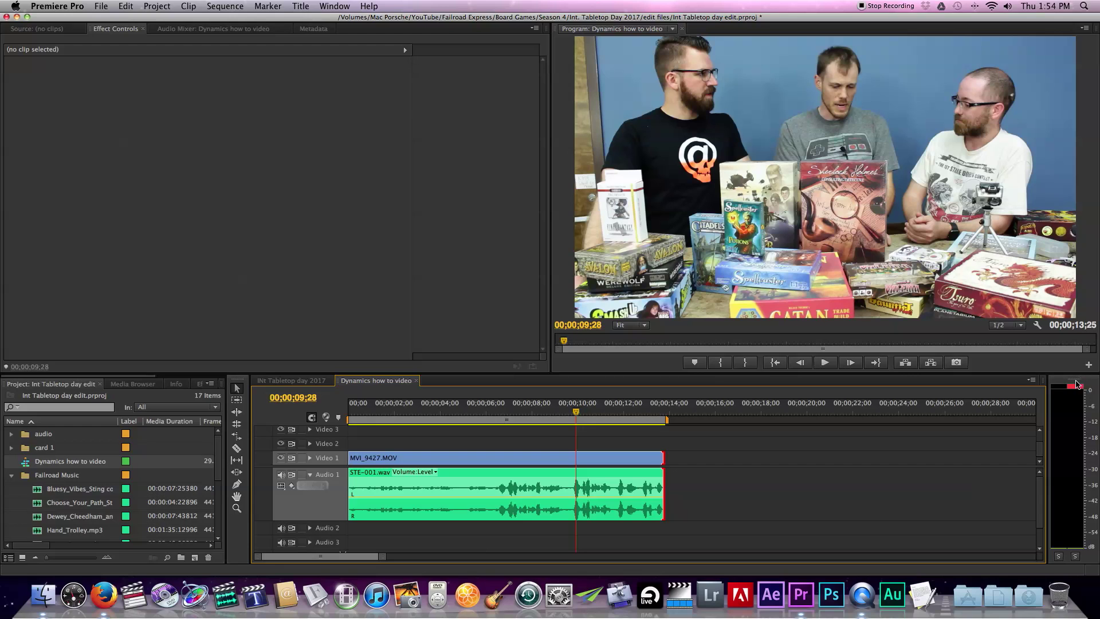
{"action": "left_click", "coordinate": [464, 410]}
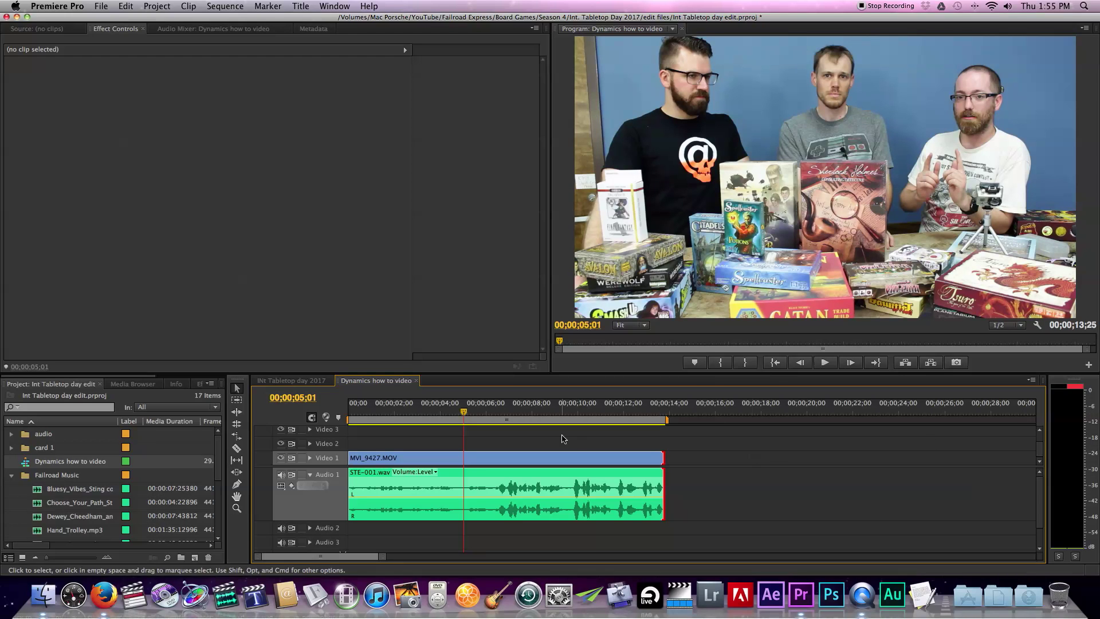
{"action": "key", "text": "space"}
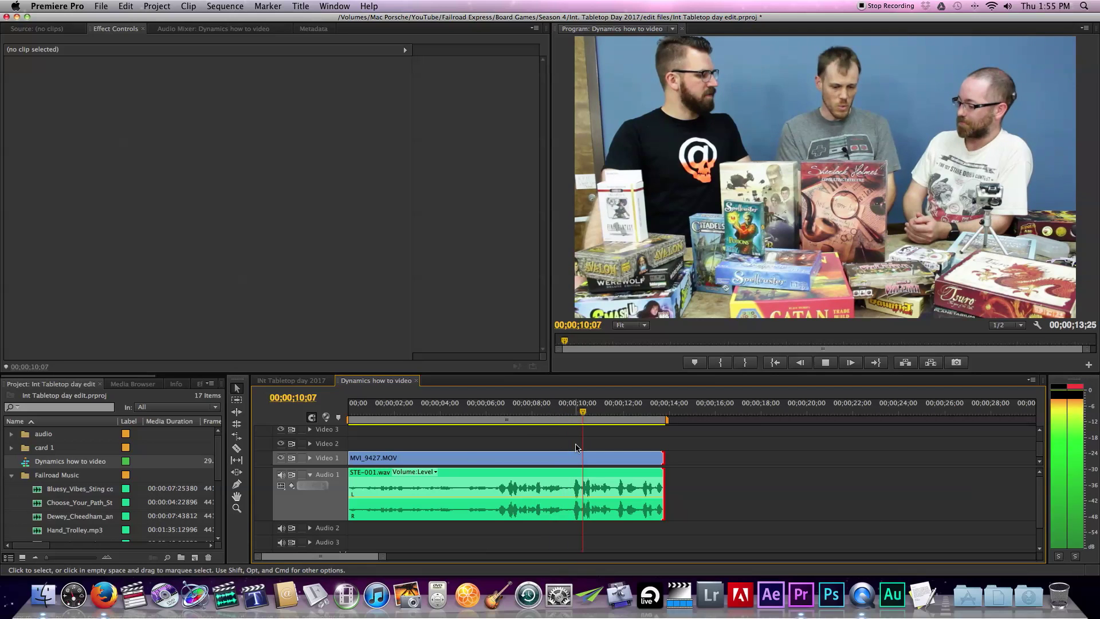
{"action": "key", "text": "space"}
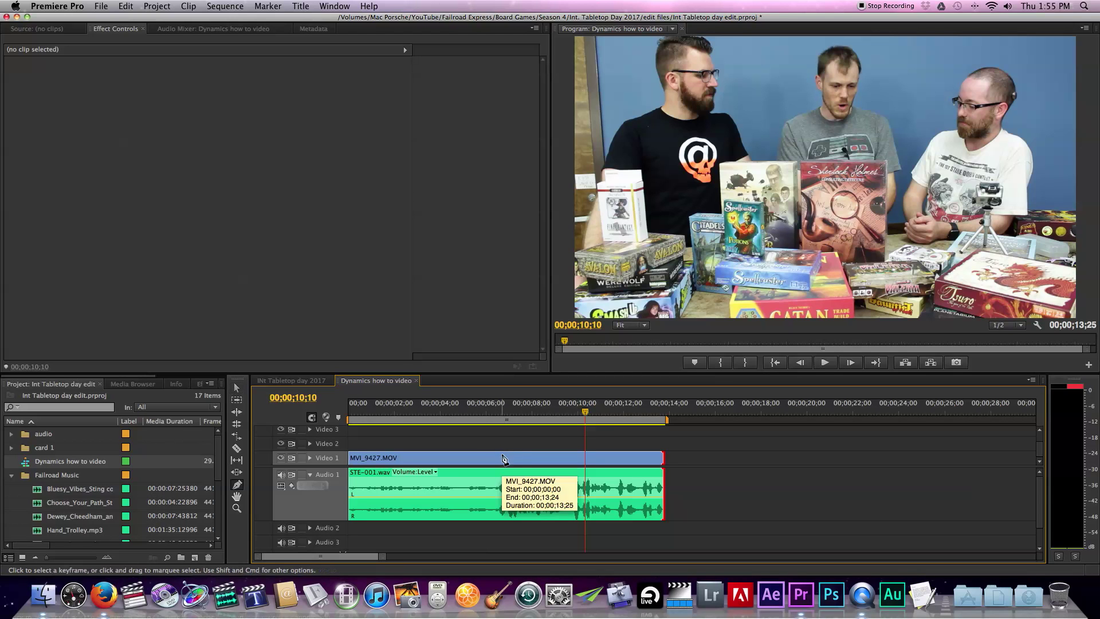
Add two volume keyframes on STE-001.wav's Audio 1 line and raise the quiet opening before them.
{"action": "key", "text": "p"}
{"action": "left_click", "coordinate": [497, 498]}
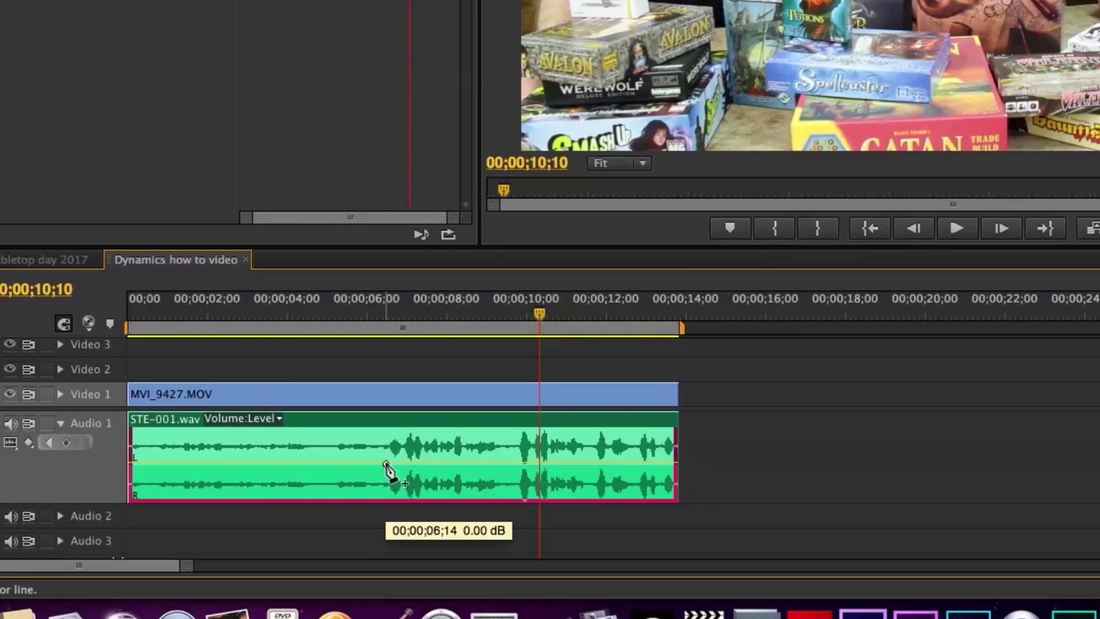
{"action": "left_click", "coordinate": [491, 498]}
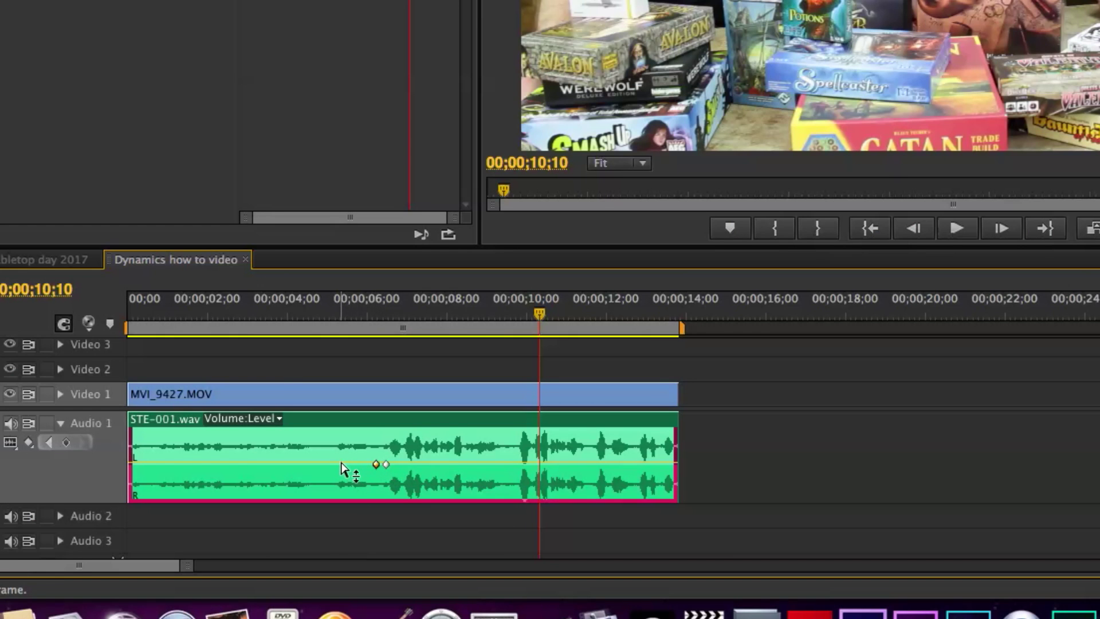
{"action": "left_click_drag", "start_coordinate": [376, 465], "coordinate": [375, 440]}
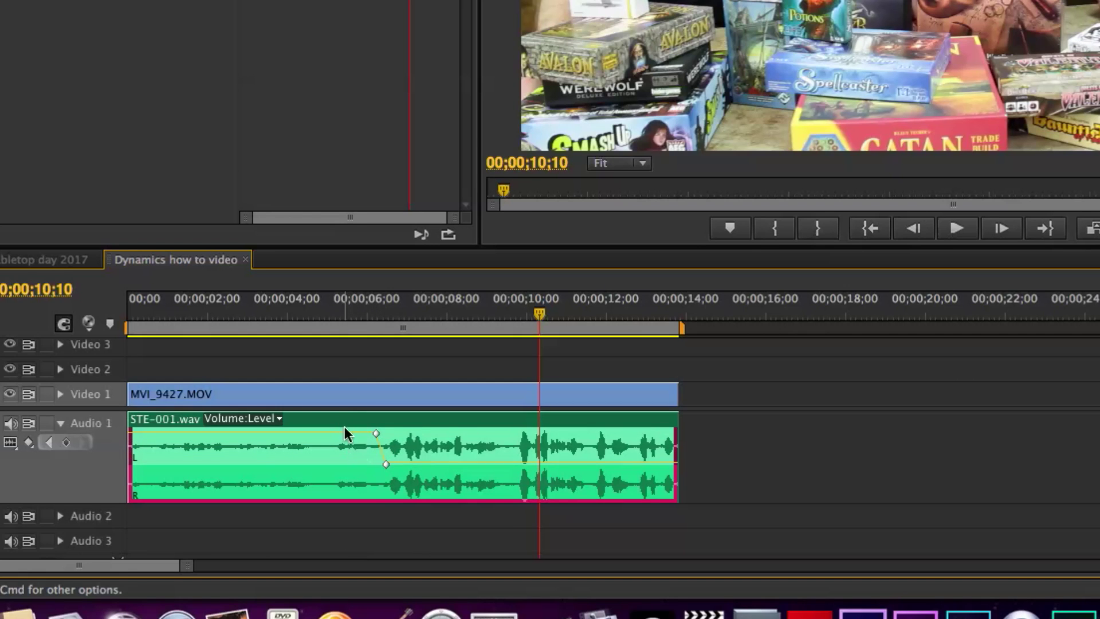
Replay from 3 seconds, then ease the opening boost down to about 2.77 dB.
{"action": "left_click", "coordinate": [248, 310]}
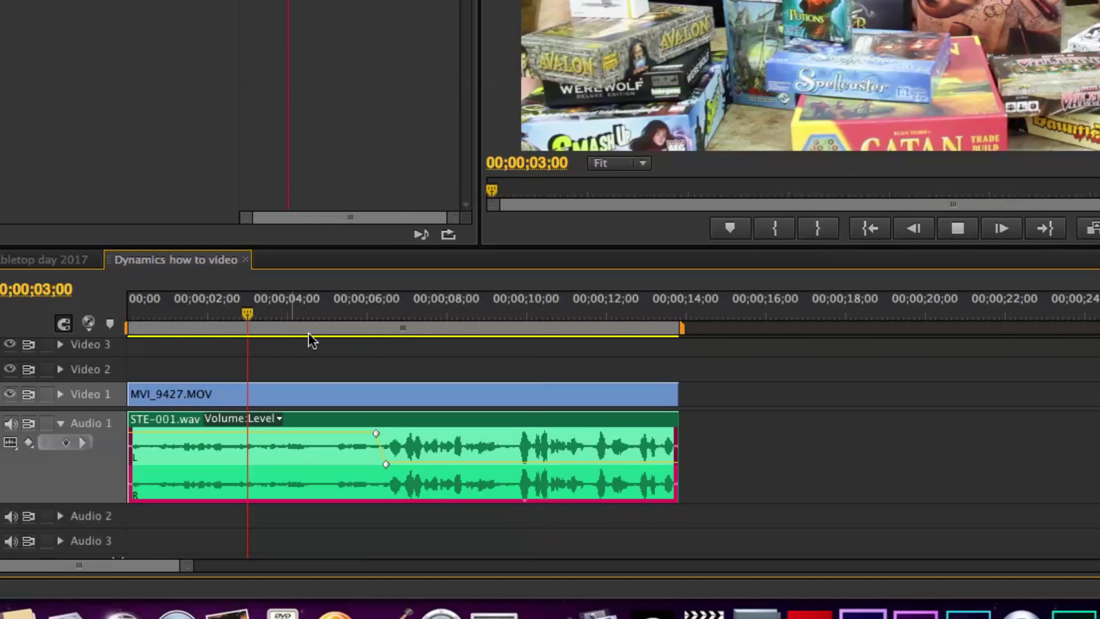
{"action": "key", "text": "space"}
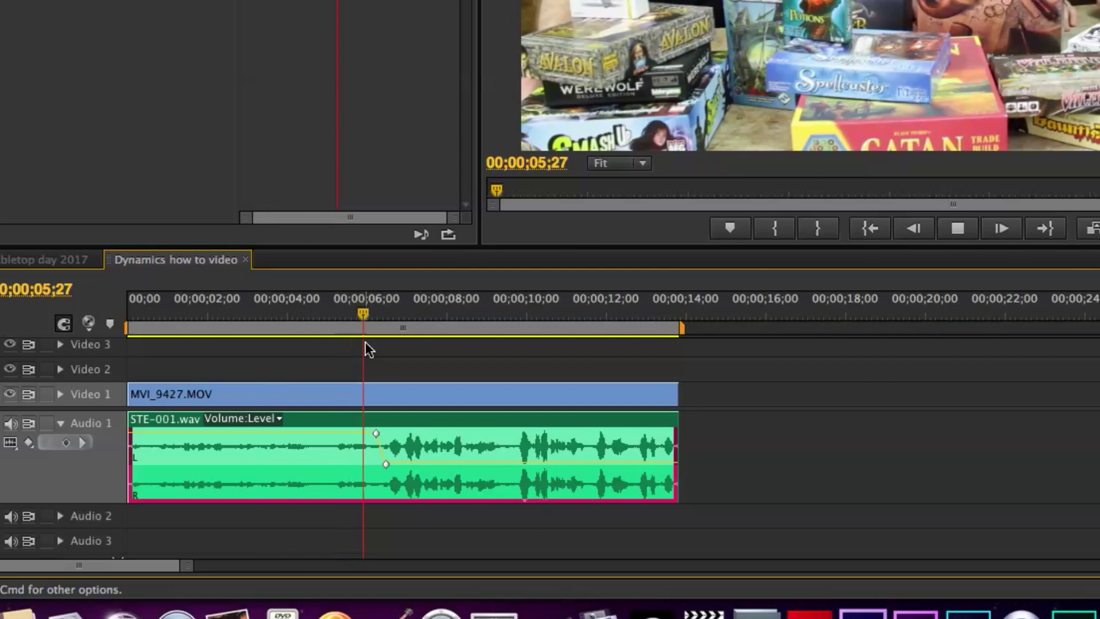
{"action": "key", "text": "space"}
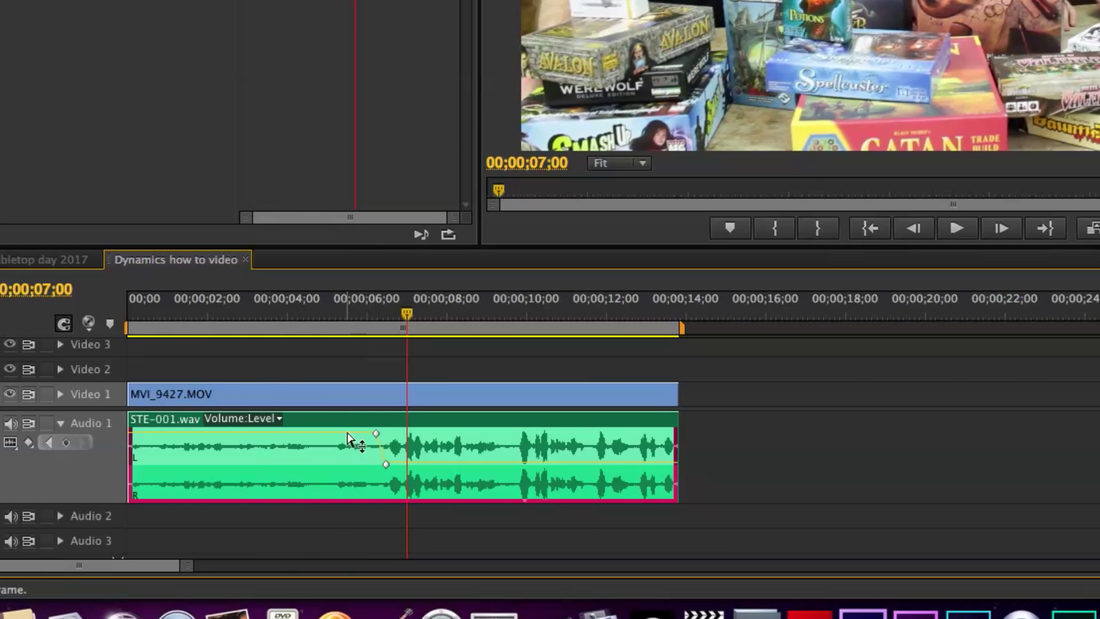
{"action": "left_click_drag", "start_coordinate": [376, 434], "coordinate": [376, 464]}
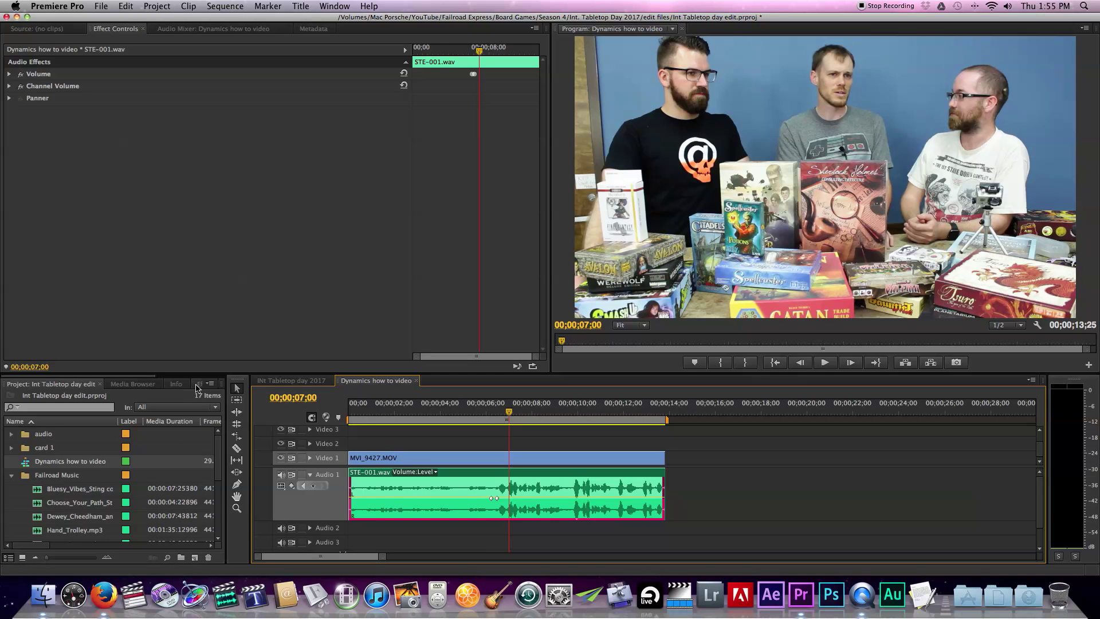
Search Effects for 'dy' and drag the Dynamics audio effect onto STE-001.wav's effect controls.
{"action": "left_click", "coordinate": [197, 384]}
{"action": "left_click", "coordinate": [61, 399]}
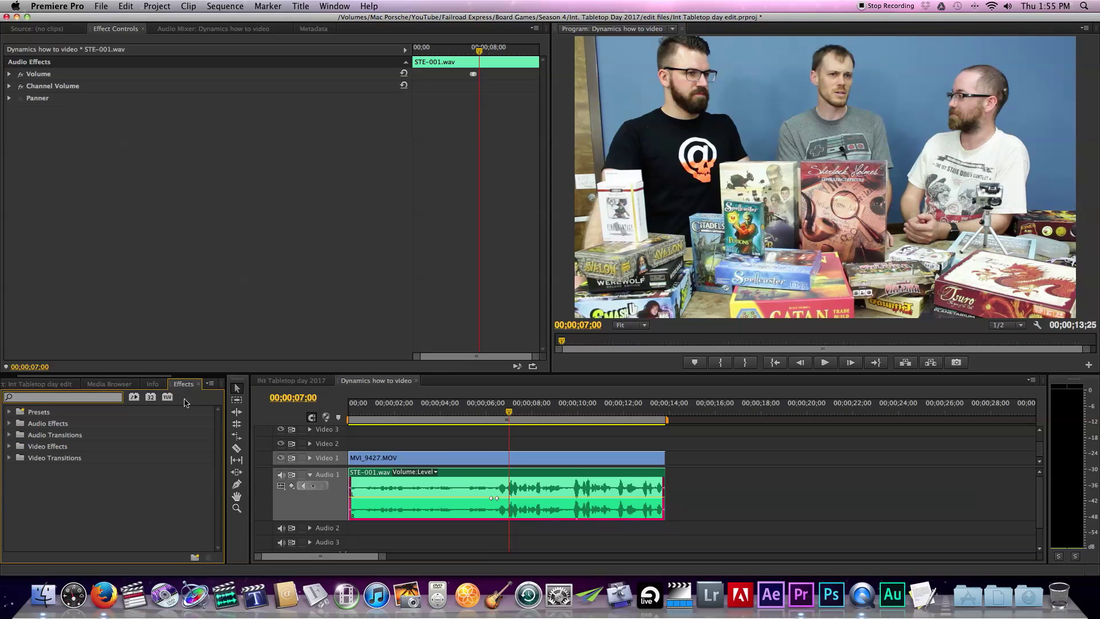
{"action": "type", "text": "dy"}
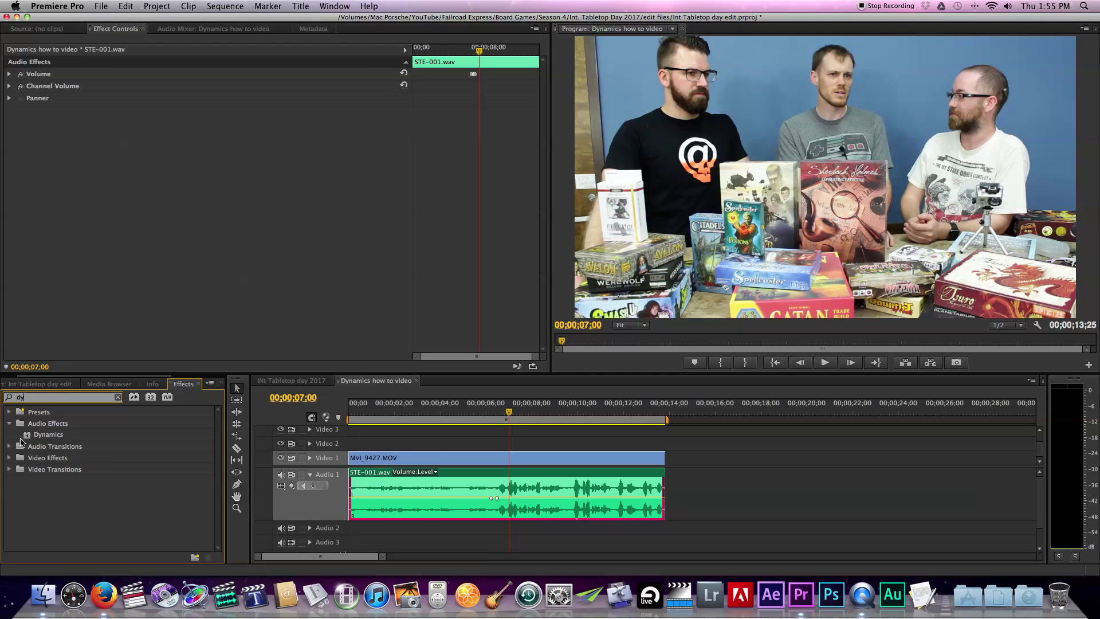
{"action": "left_click_drag", "start_coordinate": [26, 436], "coordinate": [98, 304]}
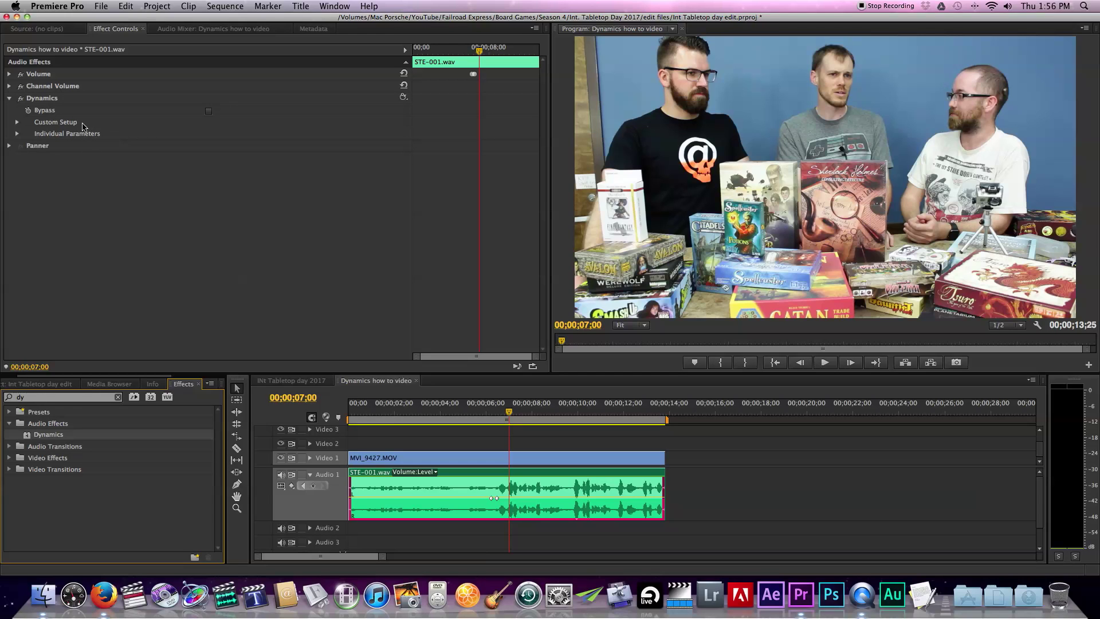
In Dynamics Custom Setup, set the compressor threshold to -18.29 dB and ratio to 3.09.
{"action": "left_click", "coordinate": [18, 122]}
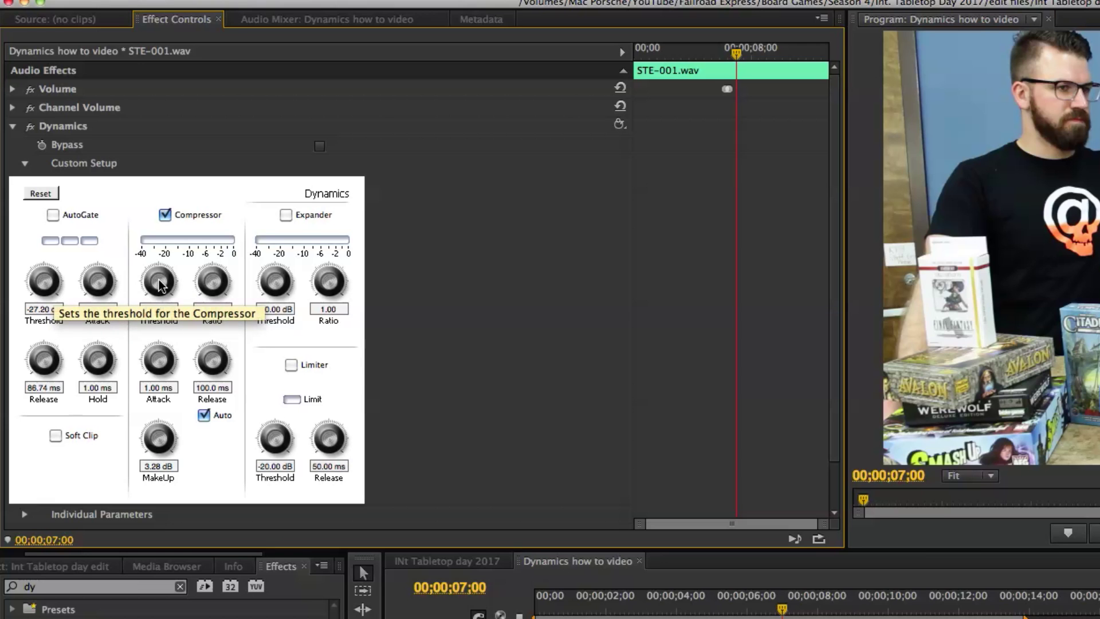
{"action": "left_click_drag", "start_coordinate": [158, 284], "coordinate": [146, 288]}
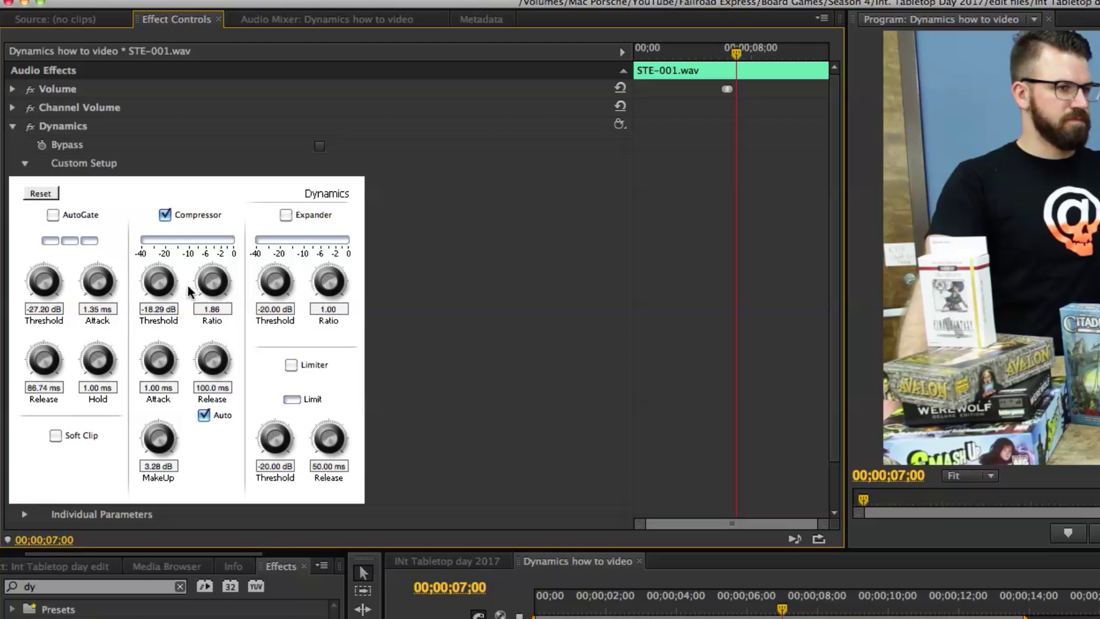
{"action": "left_click_drag", "start_coordinate": [216, 282], "coordinate": [242, 277]}
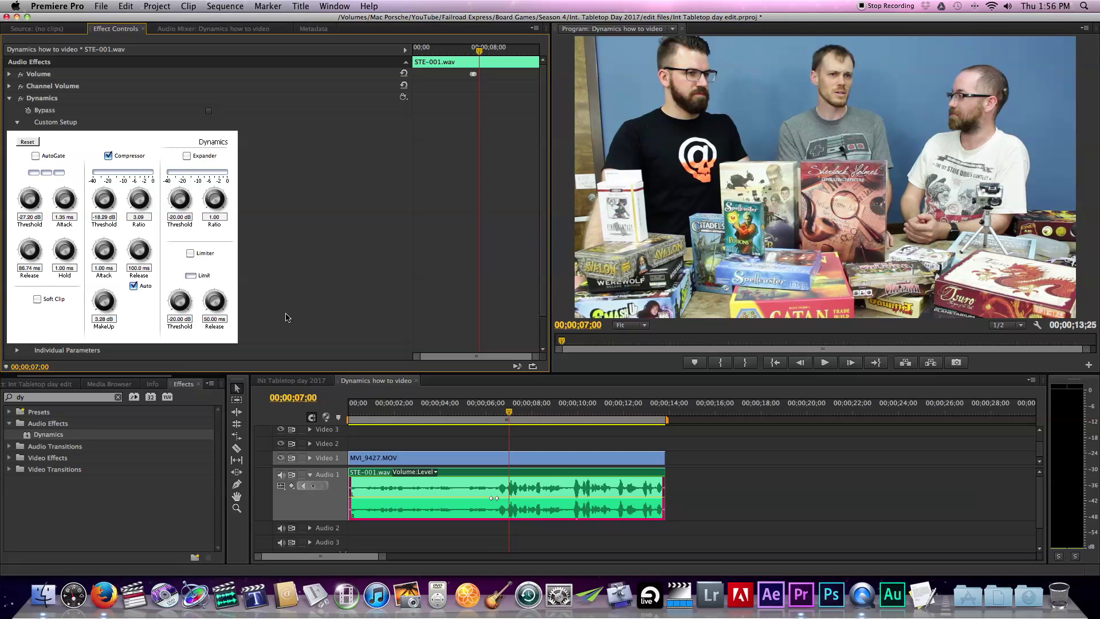
Review the compressed interview by playing from just before 7 seconds, then again from about 5 seconds.
{"action": "left_click", "coordinate": [509, 413]}
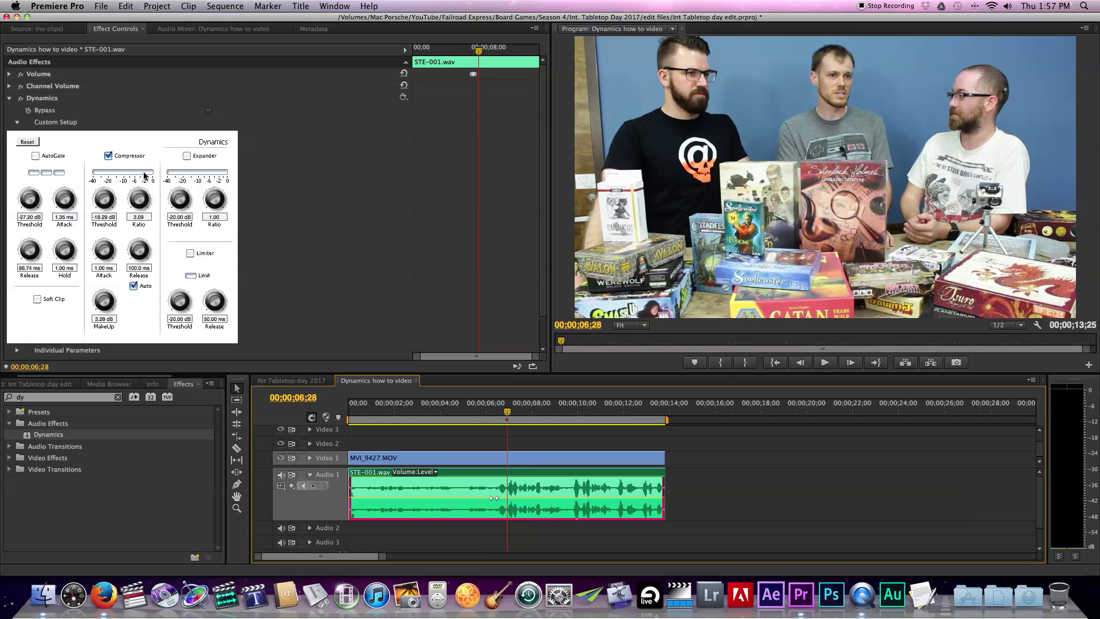
{"action": "key", "text": "space"}
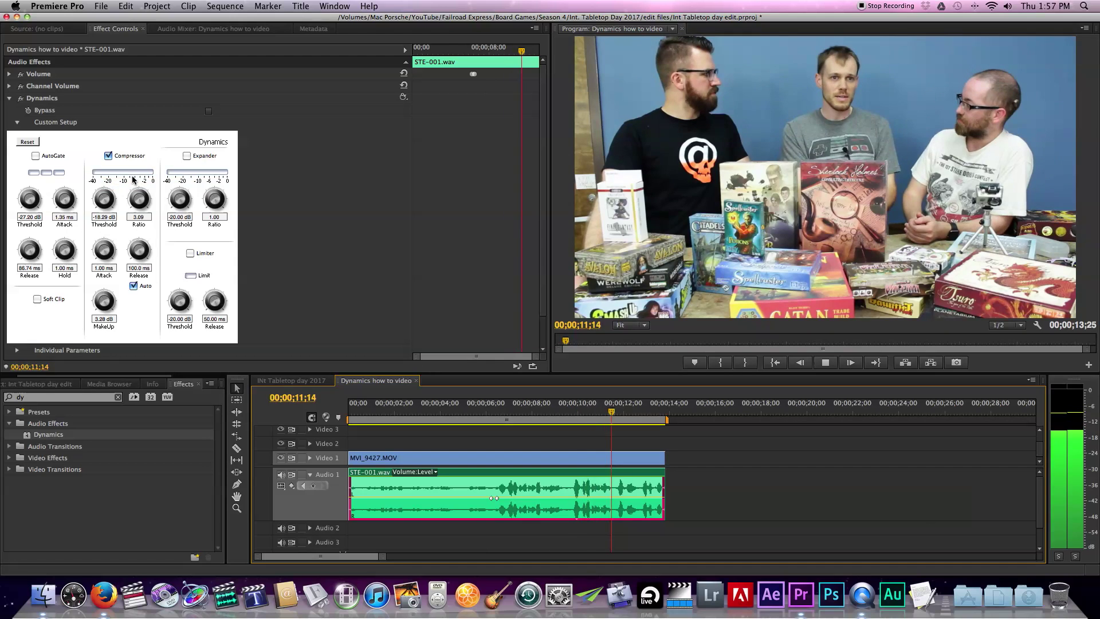
{"action": "key", "text": "space"}
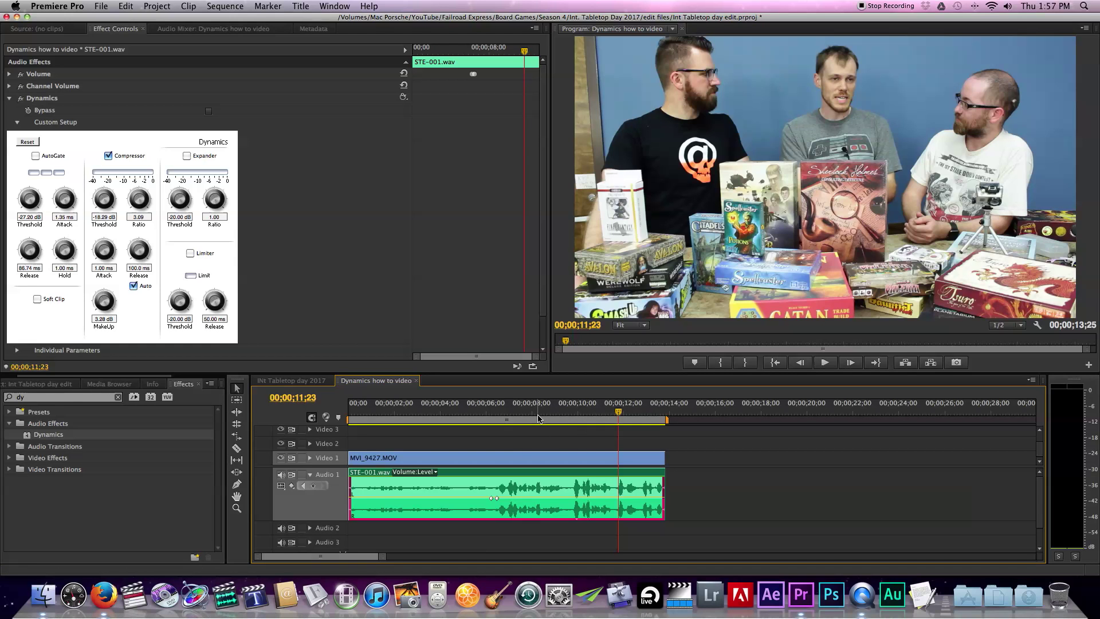
{"action": "left_click", "coordinate": [459, 412]}
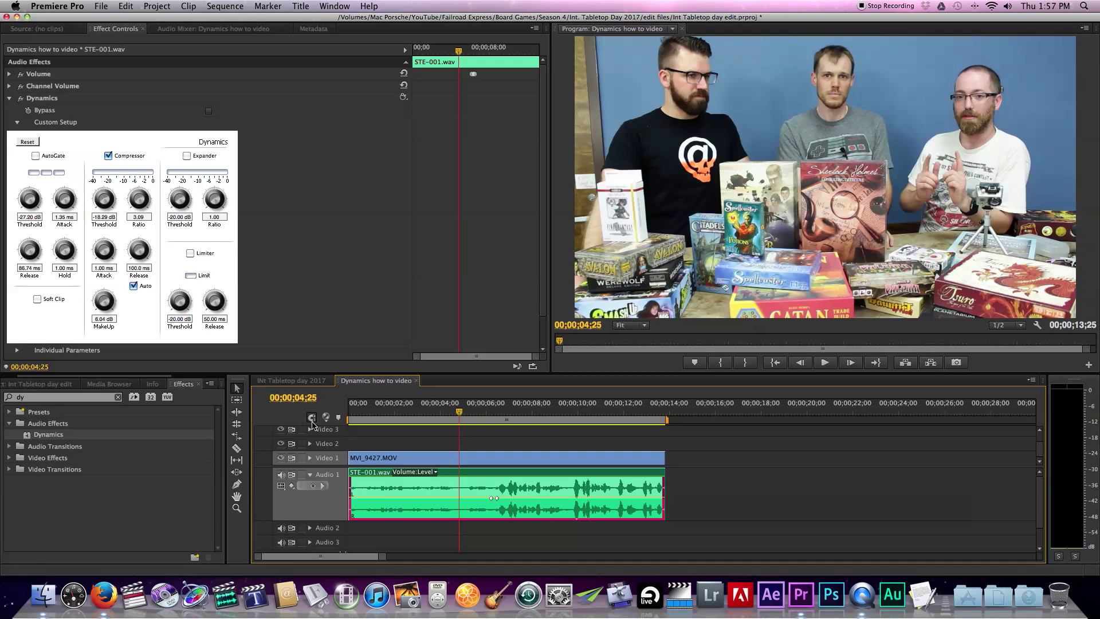
{"action": "key", "text": "space"}
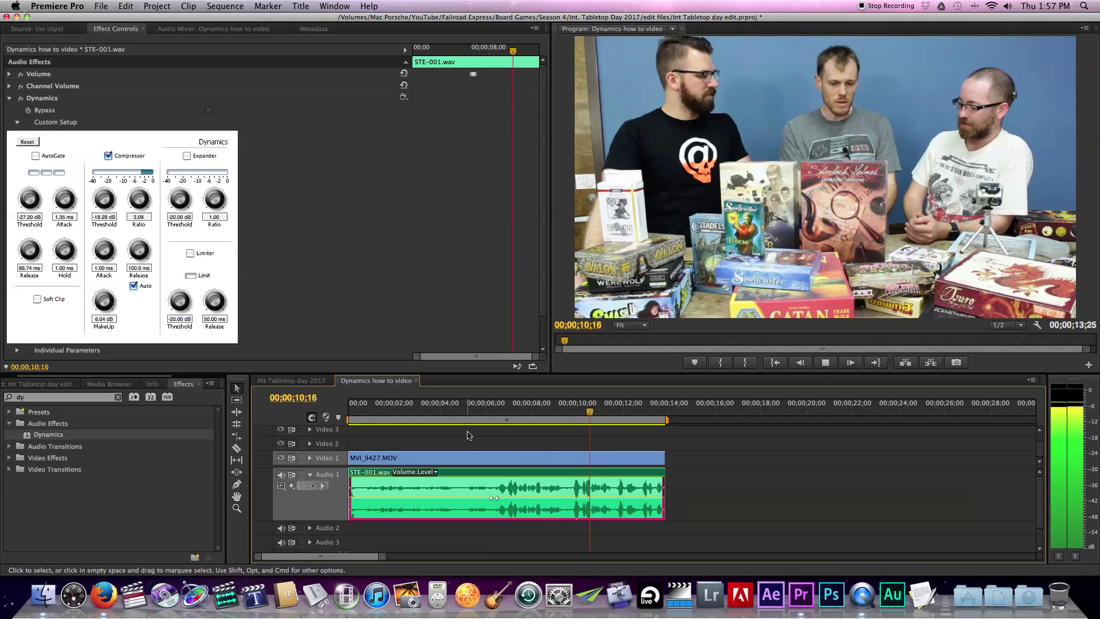
{"action": "key", "text": "space"}
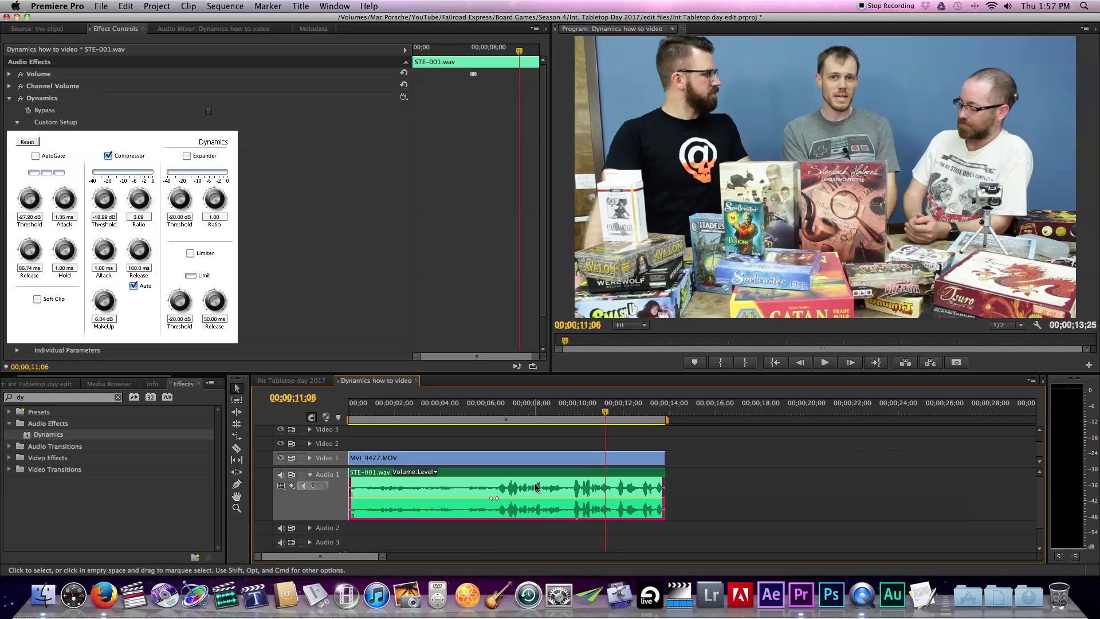
Raise the volume line before the keyframes toward 4.11 dB and replay from 3 seconds to check.
{"action": "left_click_drag", "start_coordinate": [481, 491], "coordinate": [480, 487]}
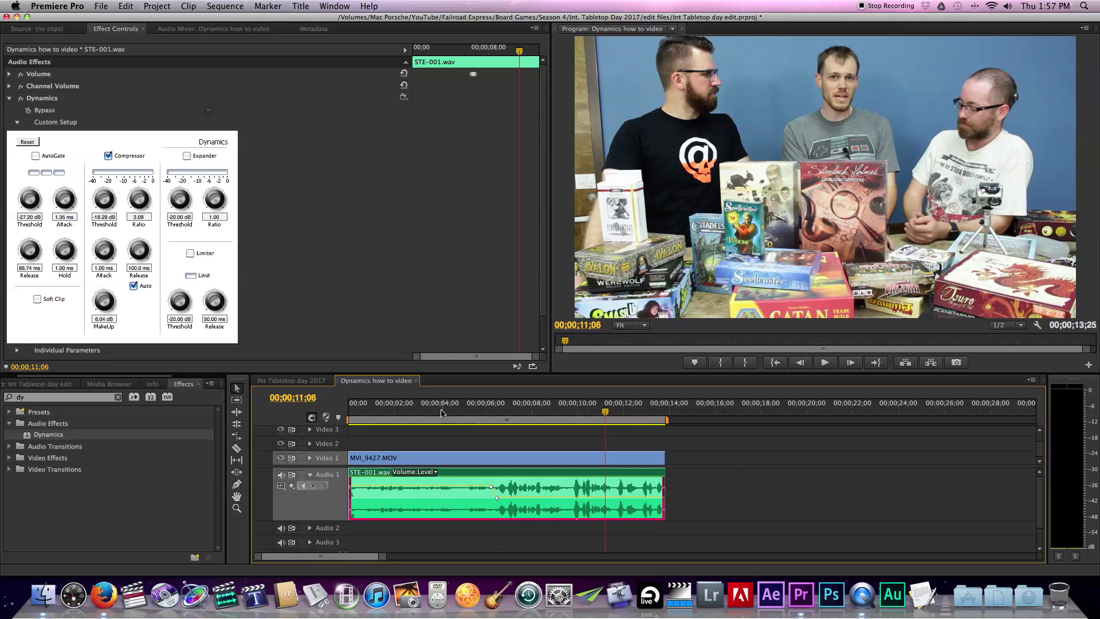
{"action": "left_click", "coordinate": [422, 408]}
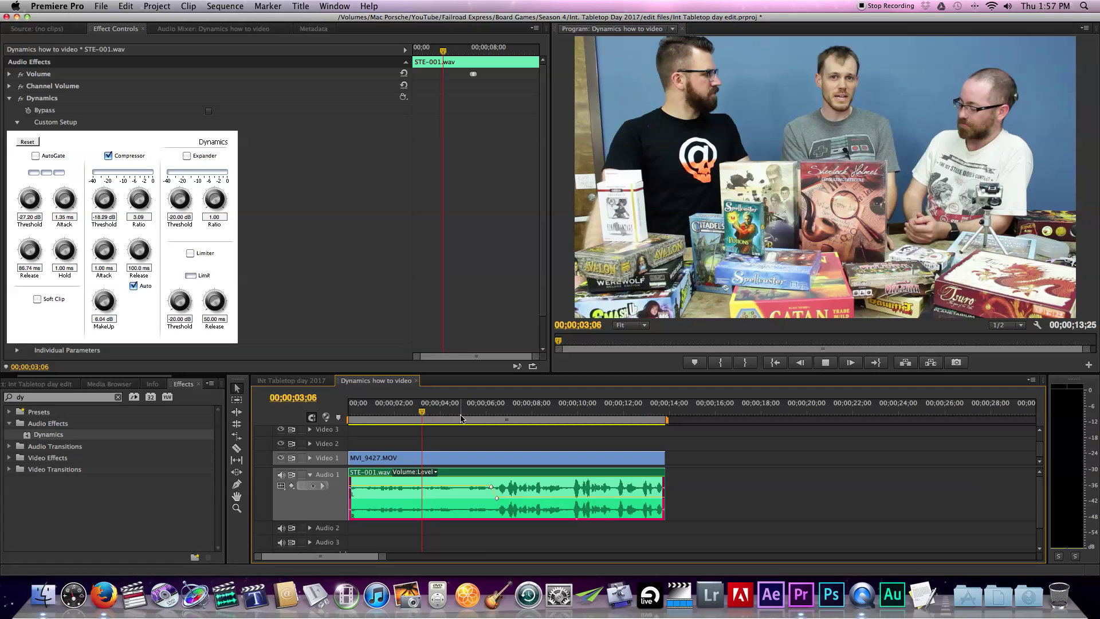
{"action": "key", "text": "space"}
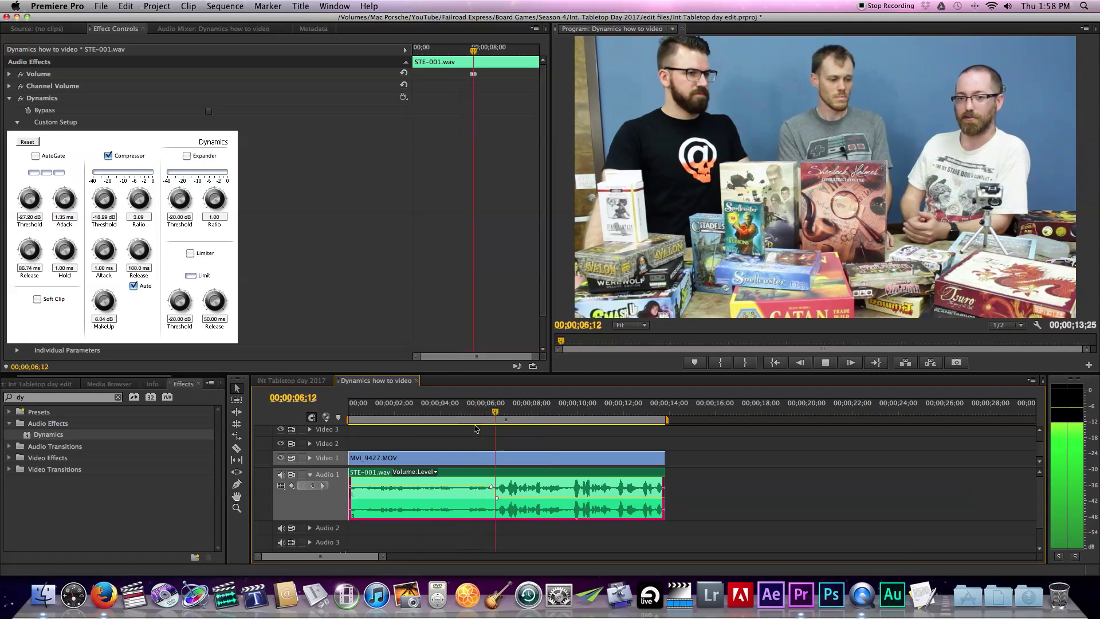
{"action": "key", "text": "space"}
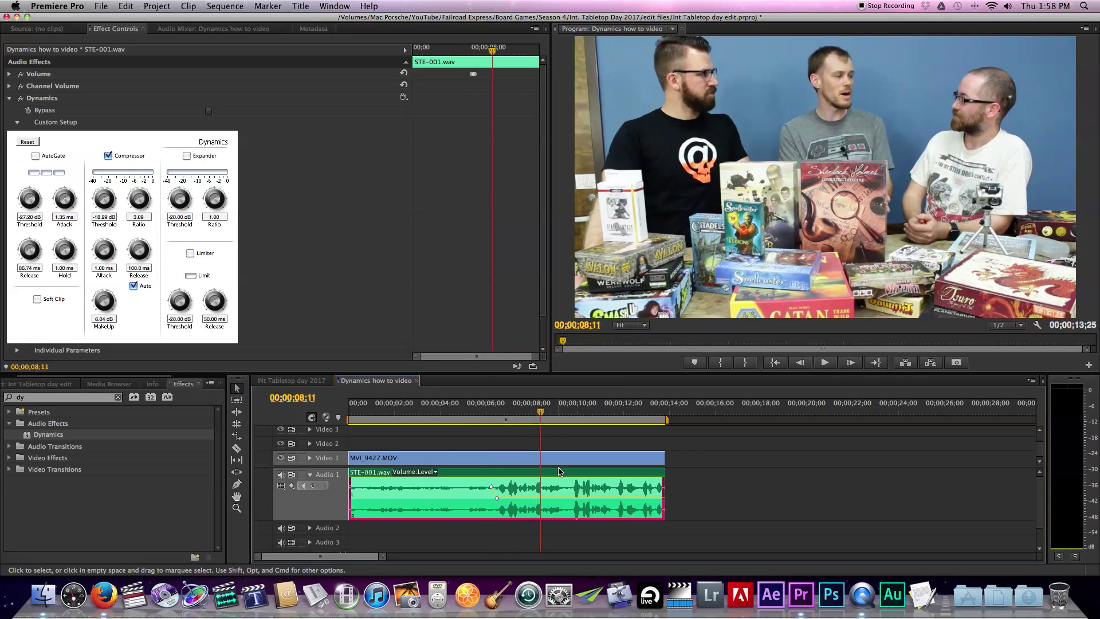